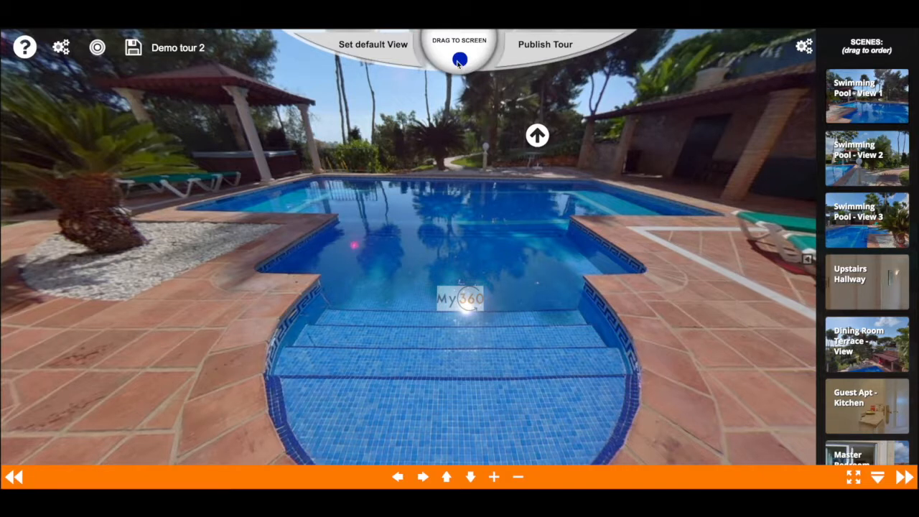
Step: Place a text element over the pool and replace its placeholder text with "Swimming pool:"
left_click_drag(462, 63, 454, 228)
left_click(486, 229)
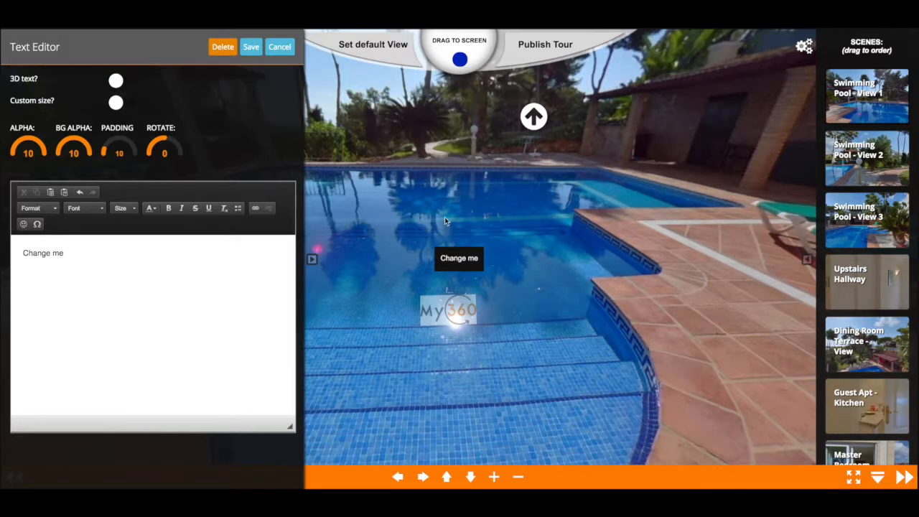
left_click_drag(52, 253, 132, 252)
left_click(71, 252)
key("BackSpace")
key("BackSpace")
key("BackSpace")
key("BackSpace")
key("BackSpace")
key("BackSpace")
key("BackSpace")
key("BackSpace")
type("Swim")
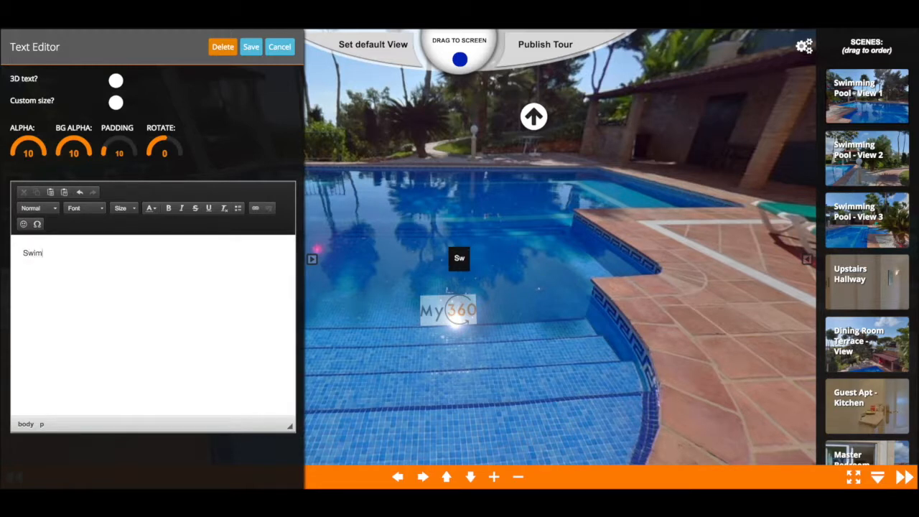
type("ming pool")
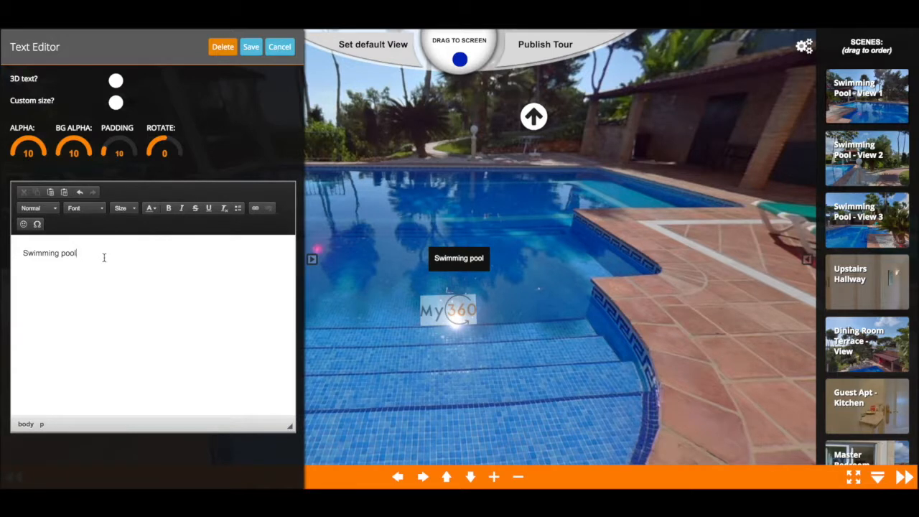
type(":")
Step: Format the "Swimming pool:" line as Heading 2
key("ctrl+a")
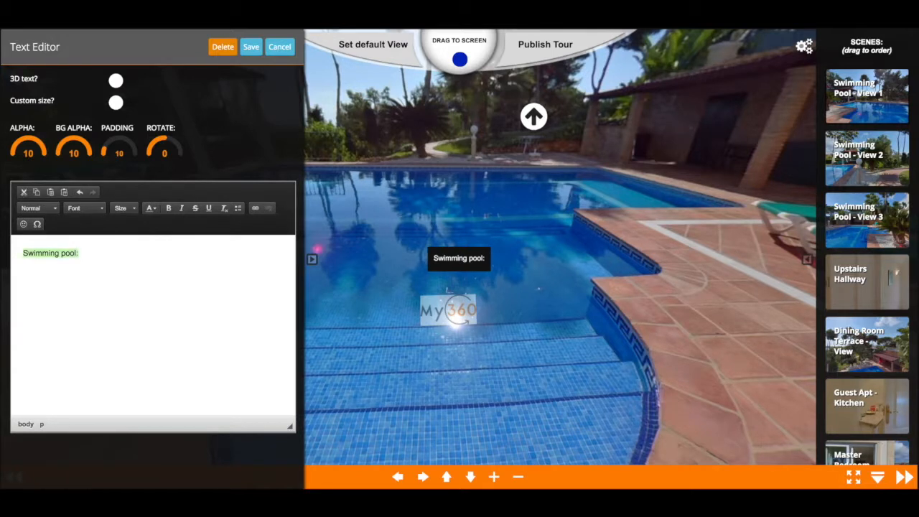
left_click(44, 209)
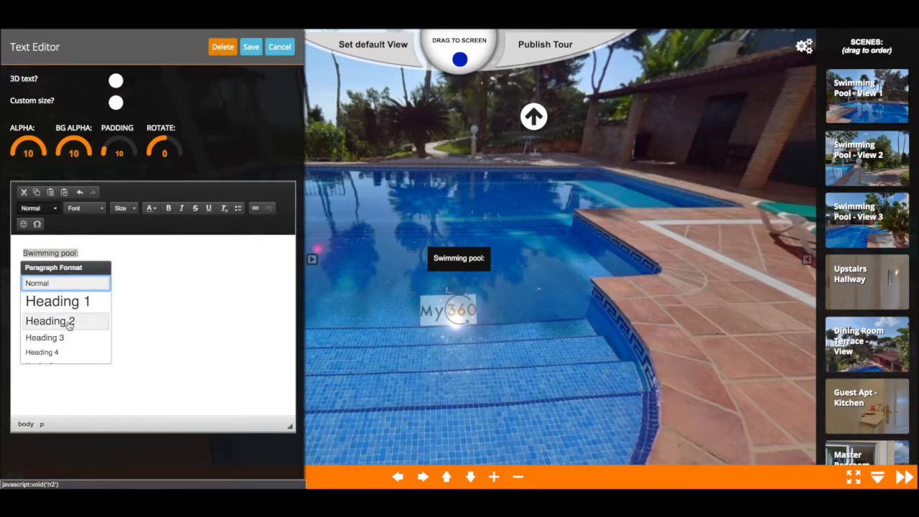
left_click(69, 325)
Step: Add three lines below the heading: "- 40 ²m of warm water", "- Sunny in the morning" and "- Shades in the afternoon"
left_click(129, 254)
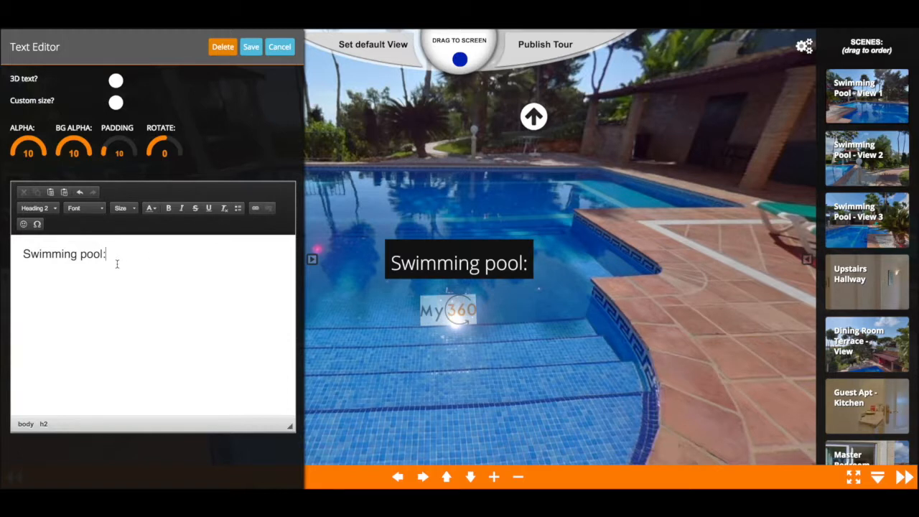
key("Return")
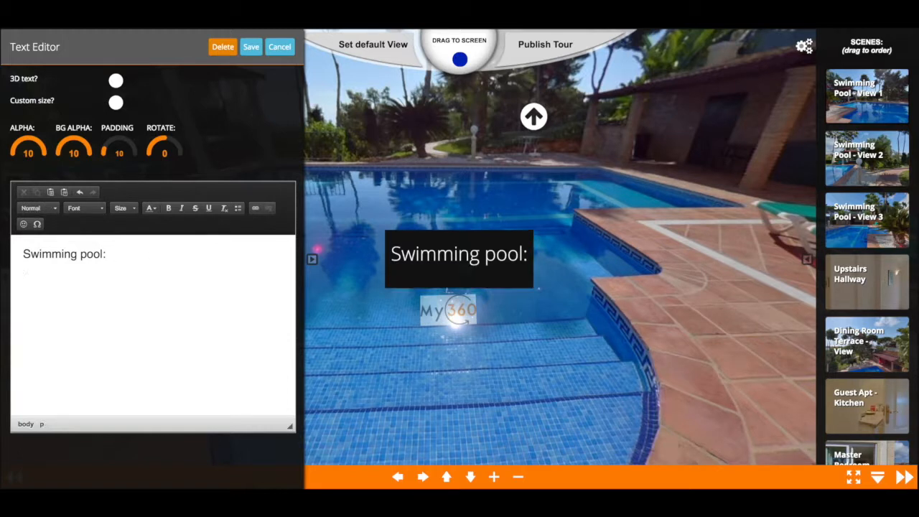
type("- 40 ²m of warm water - Sunny in the morning - Shades in the afternoon")
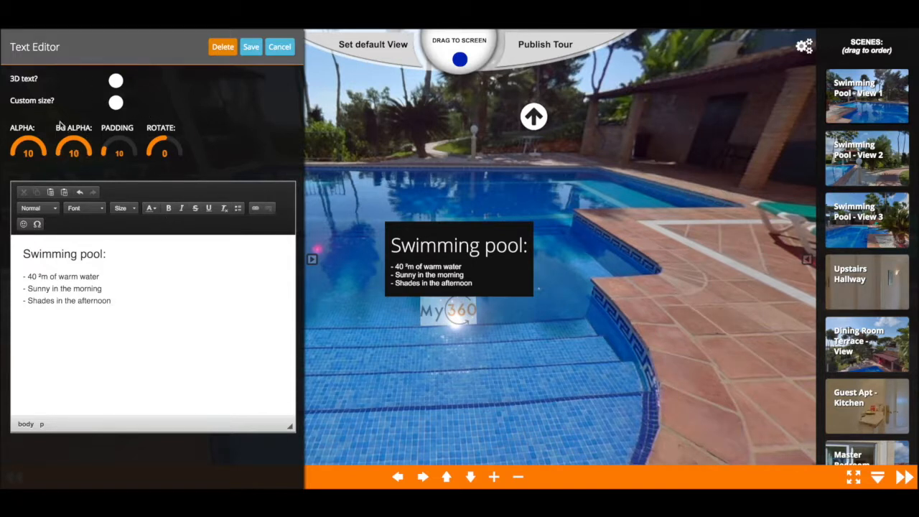
Step: Set the text element's background alpha to 5, and then reduce it to 0
left_click(73, 152)
key("BackSpace")
key("BackSpace")
type("5")
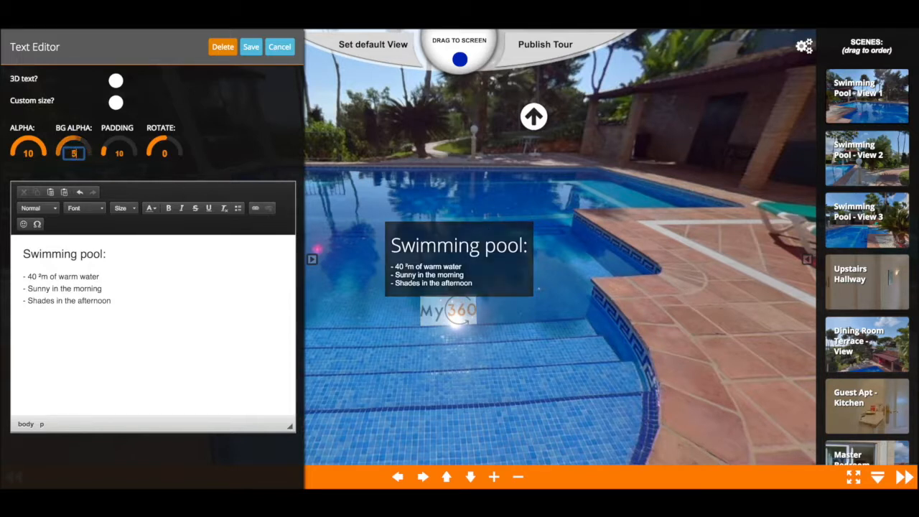
key("BackSpace")
type("0")
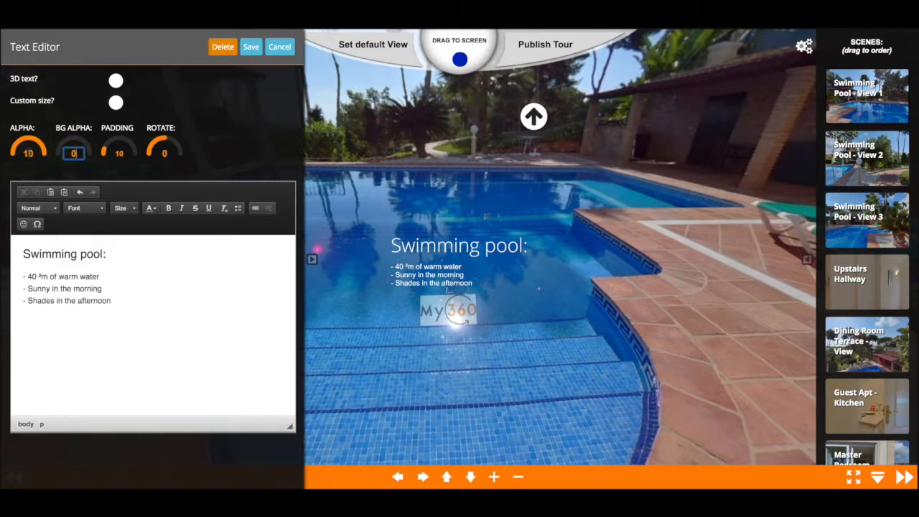
Step: Try a text alpha of 5, vary it in small increments, and return it to 10
left_click(28, 153)
key("BackSpace")
key("BackSpace")
type("5")
key("Up")
key("Up")
key("Up")
key("Down")
key("Down")
key("Up")
key("Up")
key("Up")
key("Up")
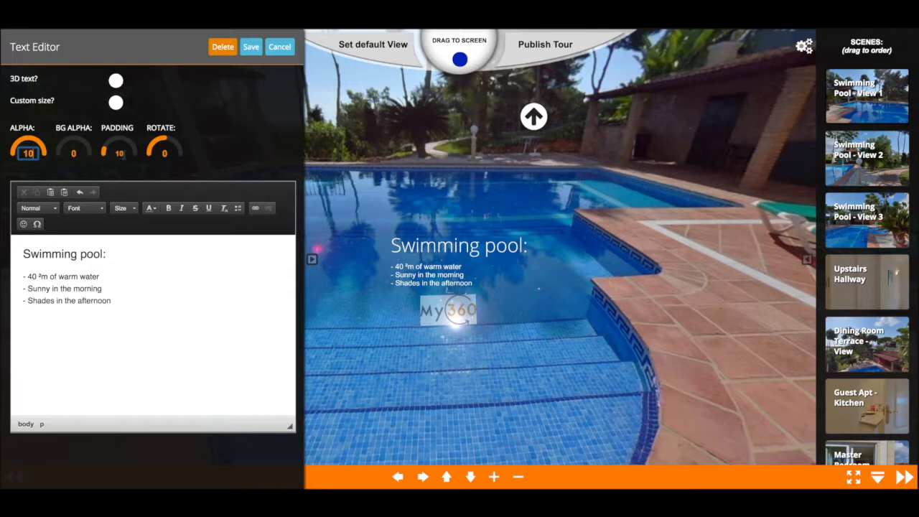
Step: Raise the text element's background alpha to 10
left_click(119, 153)
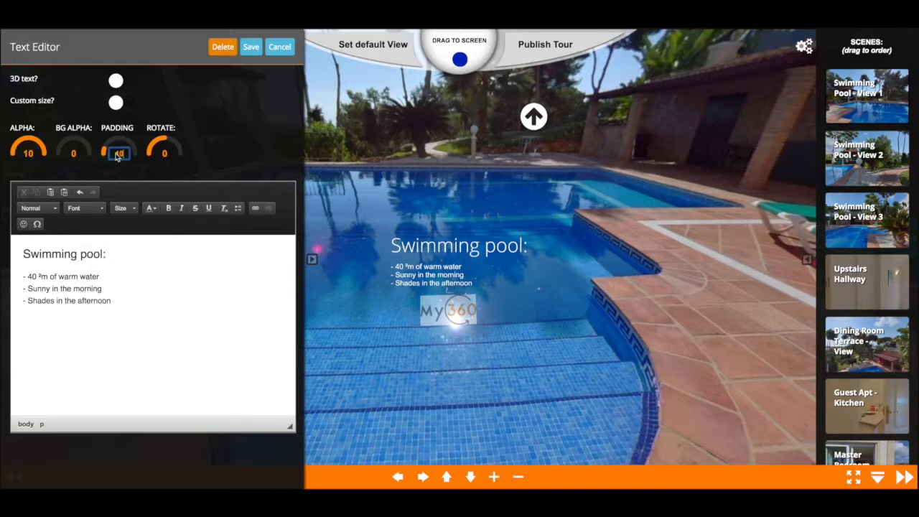
left_click(74, 152)
key("Up")
key("Up")
key("Up")
key("Up")
key("Up")
key("Up")
key("Up")
key("Up")
key("Up")
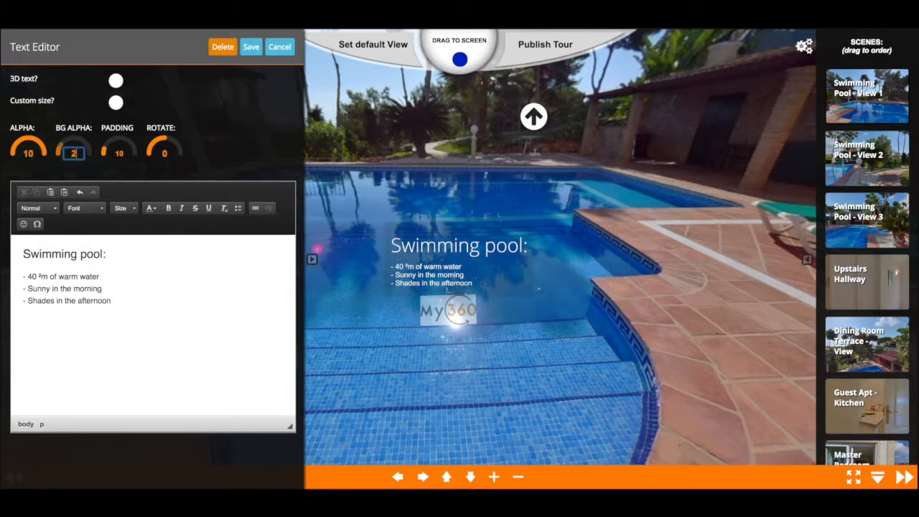
key("Up")
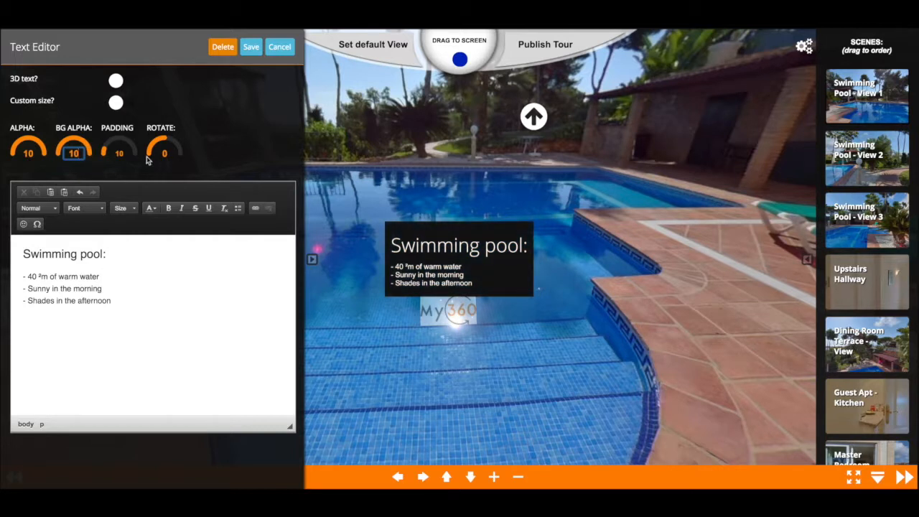
Step: Increase the text element's padding to 49
left_click(119, 153)
key("Up")
key("Up")
key("Up")
key("Up")
key("Up")
key("Up")
key("Up")
key("Up")
key("Up")
key("Up")
key("Up")
key("Up")
key("Up")
key("Up")
key("Up")
key("Up")
key("Up")
key("Up")
key("Up")
key("Up")
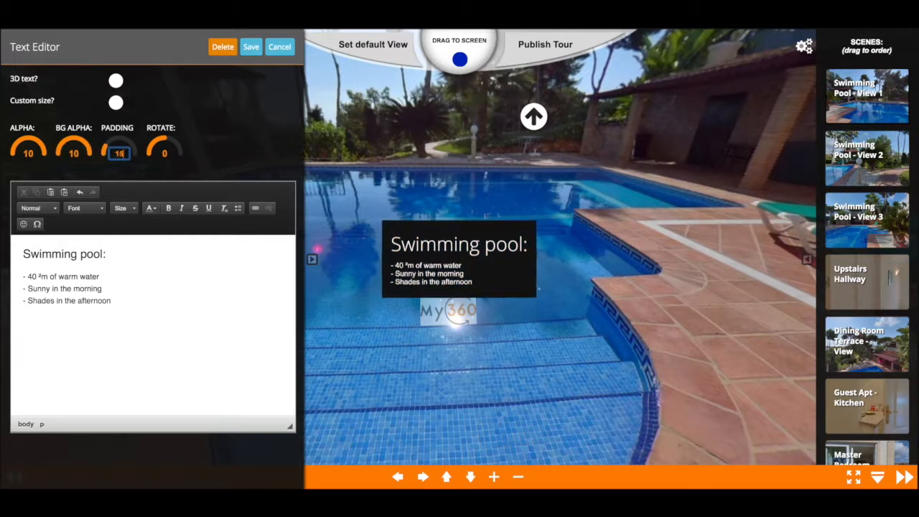
key("Up")
key("Up")
key("Up")
key("Up")
key("Up")
key("Up")
key("Up")
key("Up")
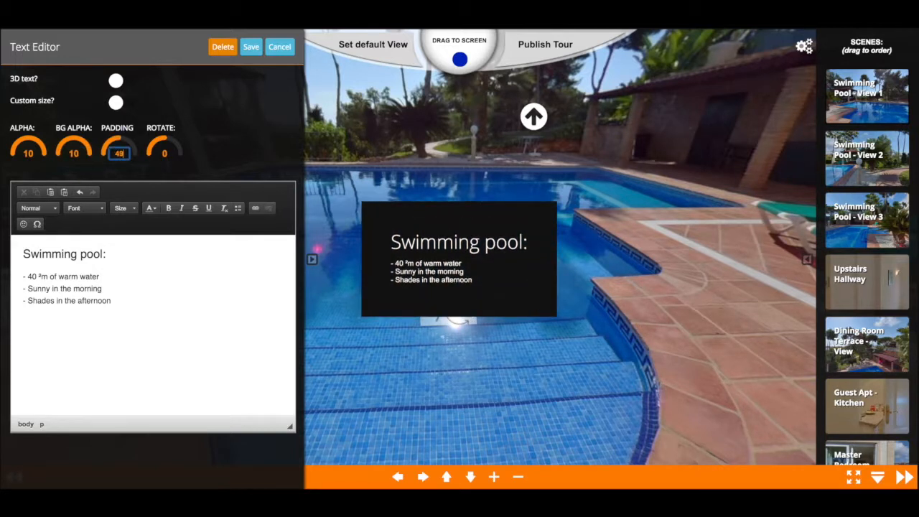
Step: Set the background alpha to 0 and move the text slightly upward over the pool
double_click(74, 154)
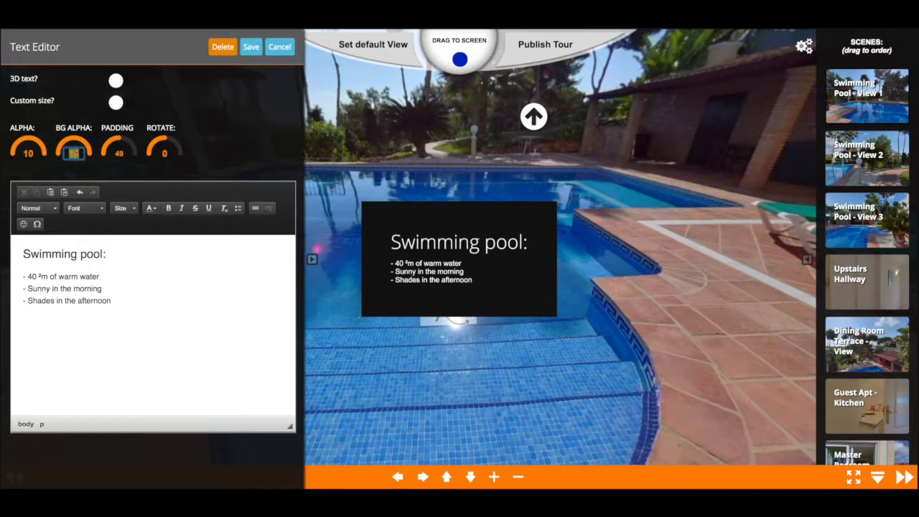
type("0")
key("Tab")
key("Tab")
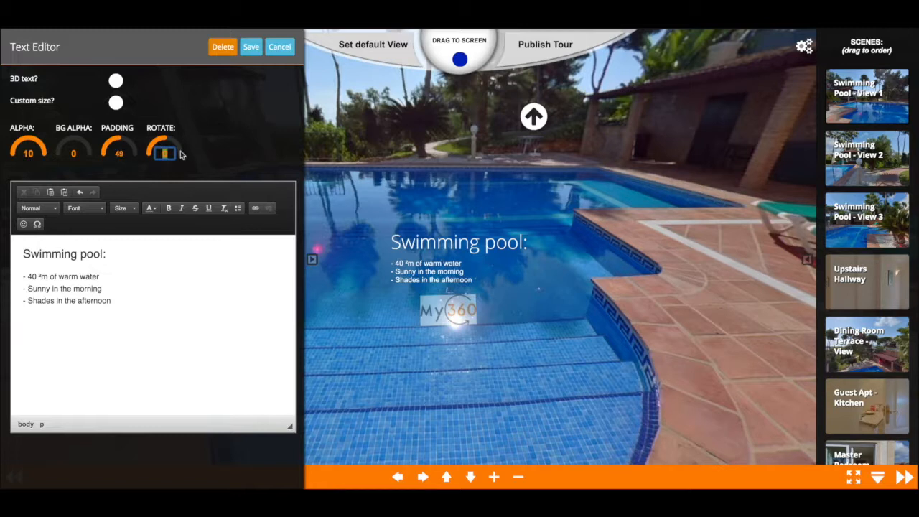
left_click(212, 320)
left_click_drag(446, 266, 445, 252)
Step: Lower the text alpha to 7
left_click(25, 153)
key("Down")
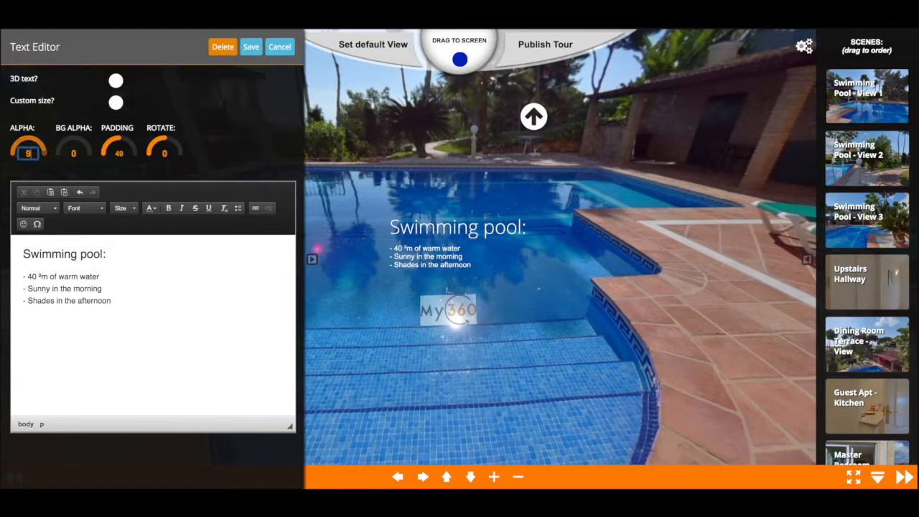
key("Down")
key("Down")
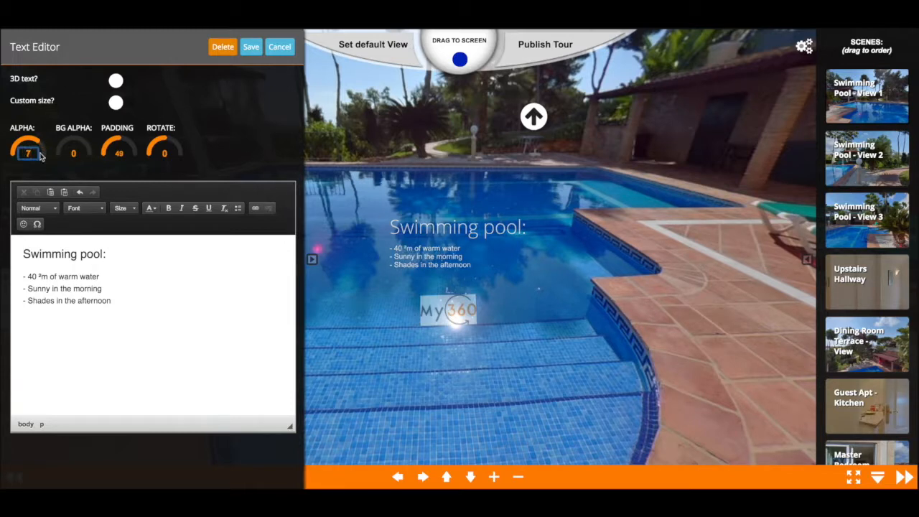
Step: Save the text element and check how it looks in the scene from different viewing angles
left_click(251, 47)
left_click_drag(519, 288, 551, 279)
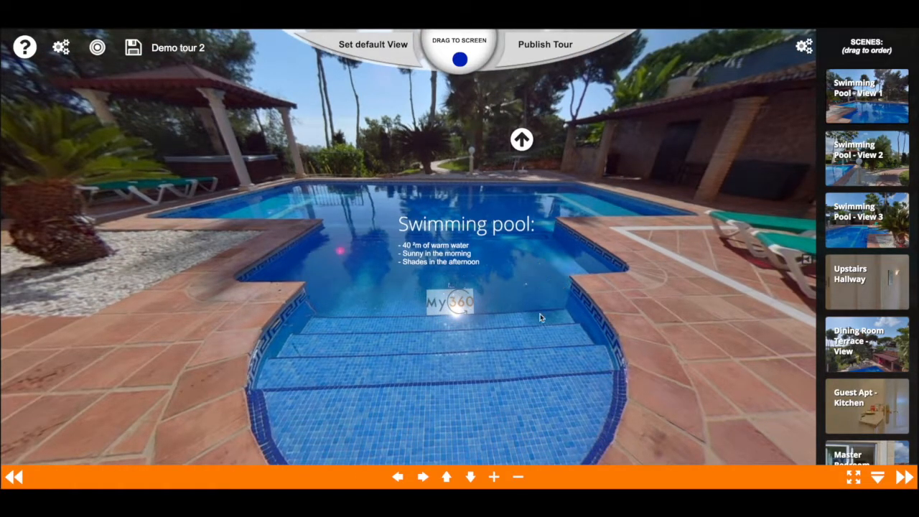
mouse_move(480, 349)
left_mouse_down()
mouse_move(406, 363)
mouse_move(556, 341)
mouse_move(481, 351)
left_mouse_up()
left_click_drag(280, 296, 173, 298)
left_click_drag(450, 295, 237, 353)
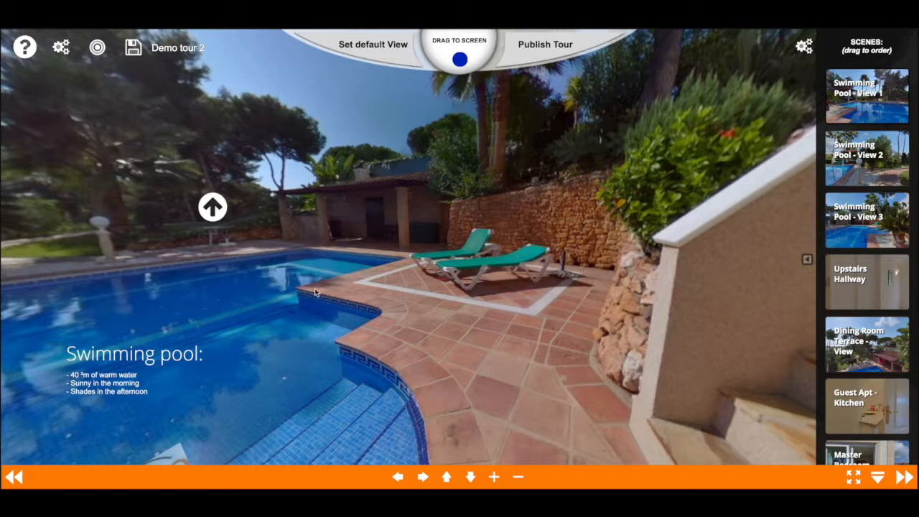
left_click_drag(356, 262, 601, 226)
Step: Turn on the 3D text option for the swimming pool text and save it
left_click(445, 273)
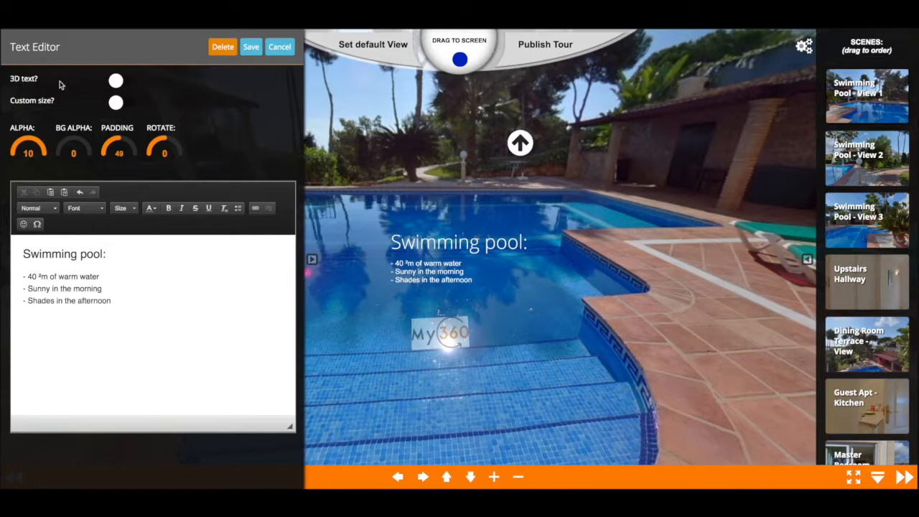
left_click(116, 82)
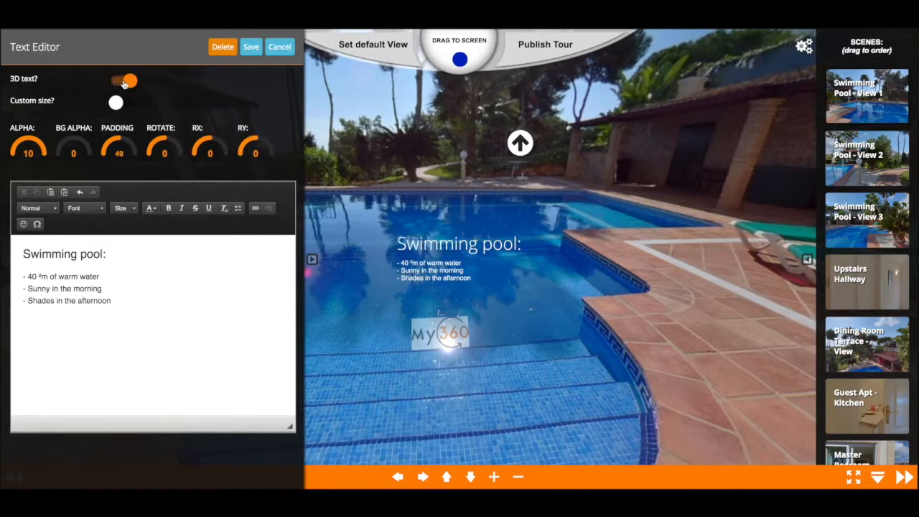
left_click(250, 47)
Step: Check the 3D text's perspective from the side and shift the text slightly to the left over the water
left_click_drag(600, 186, 410, 255)
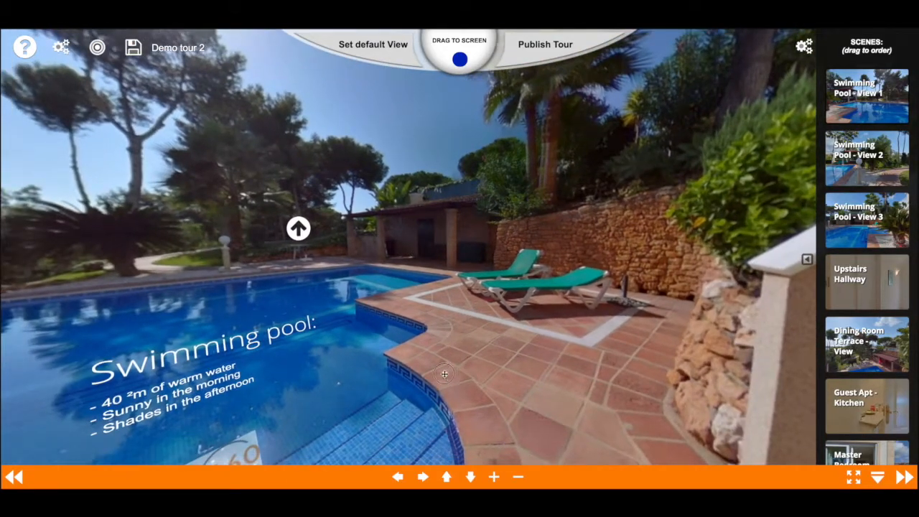
left_click_drag(445, 375, 557, 310)
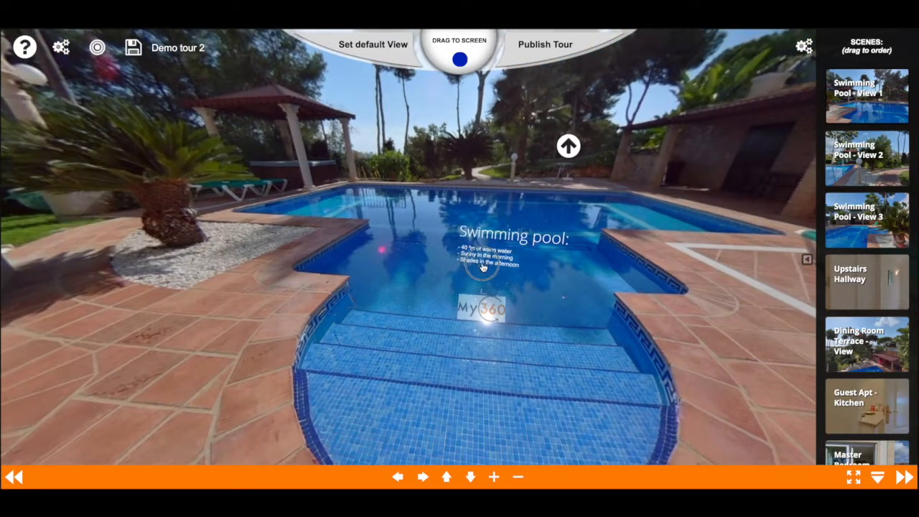
left_click_drag(482, 267, 465, 265)
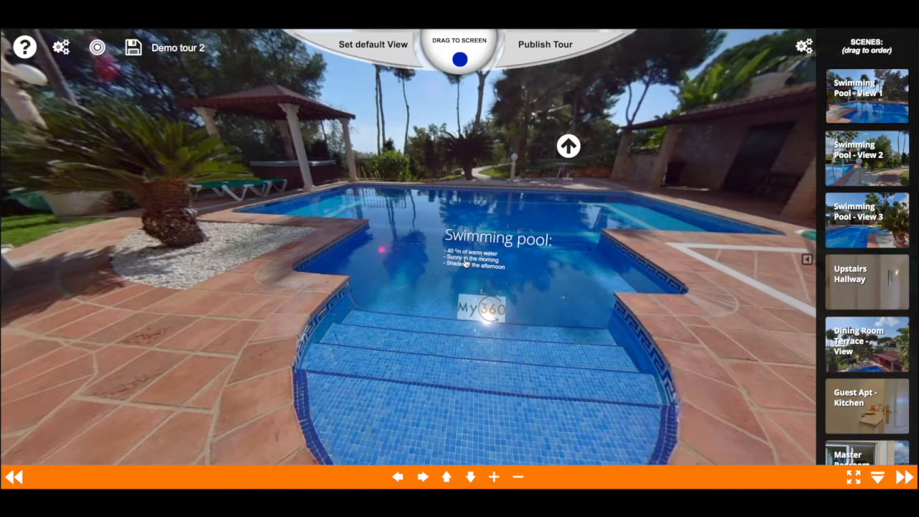
Step: Set the font size of the three lines below the heading to 18 and save the text element
left_click(465, 265)
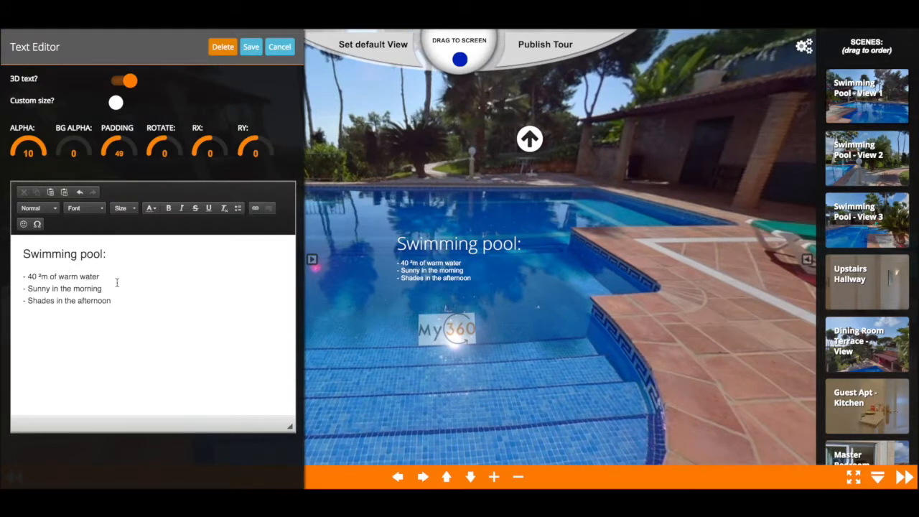
left_click_drag(112, 300, 8, 281)
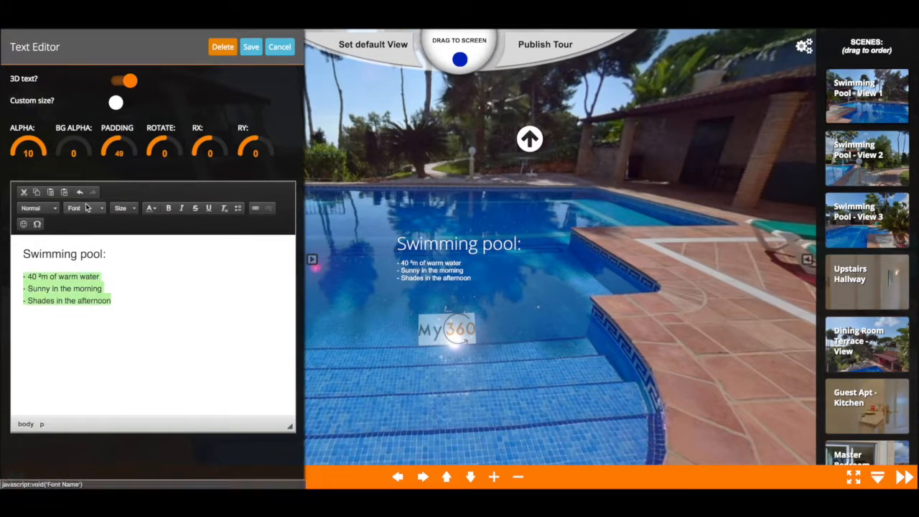
left_click(120, 207)
scroll(164, 354, "down", 1)
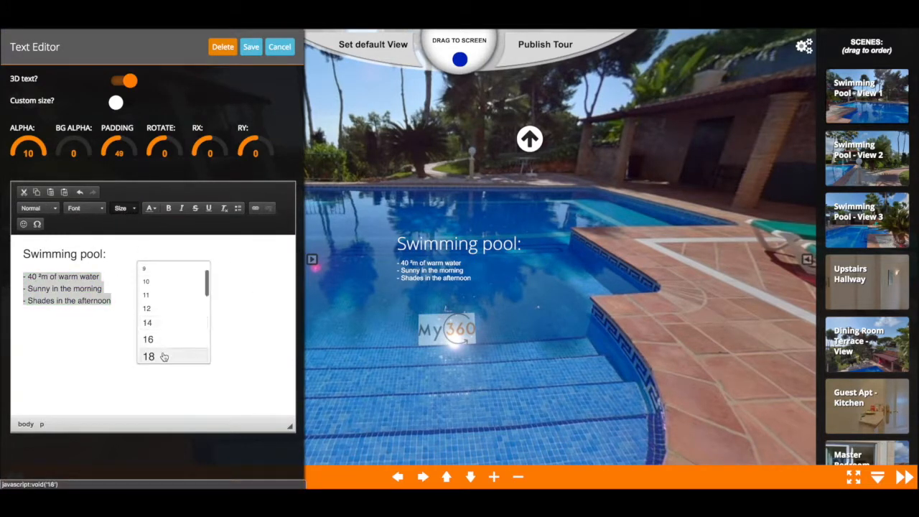
left_click(165, 355)
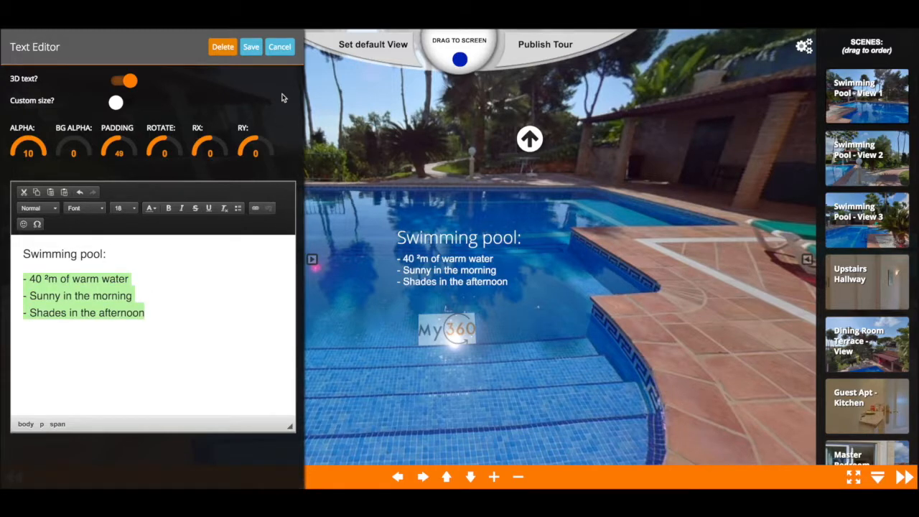
left_click(252, 46)
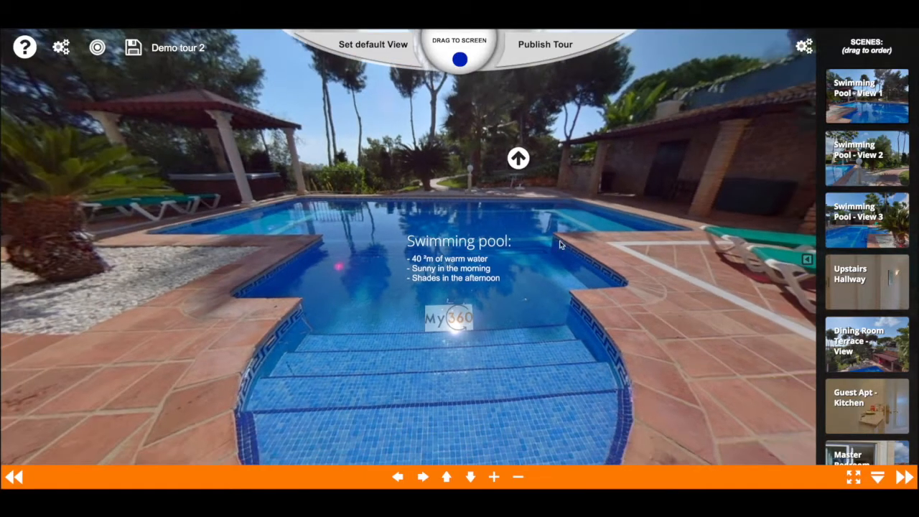
Step: Publish the tour and check the result on the published tour page, following its arrow hotspot, and dismiss the publishing message
left_click(545, 44)
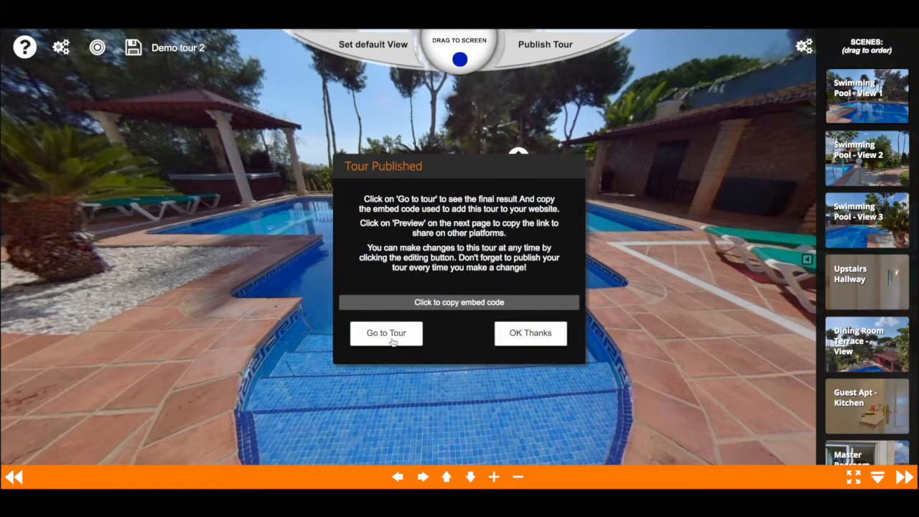
left_click(392, 339)
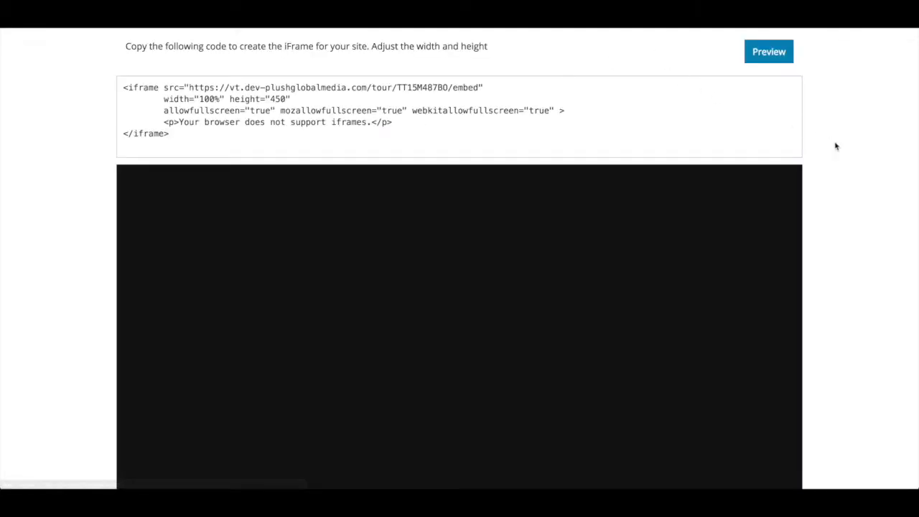
scroll(819, 271, "down", 2)
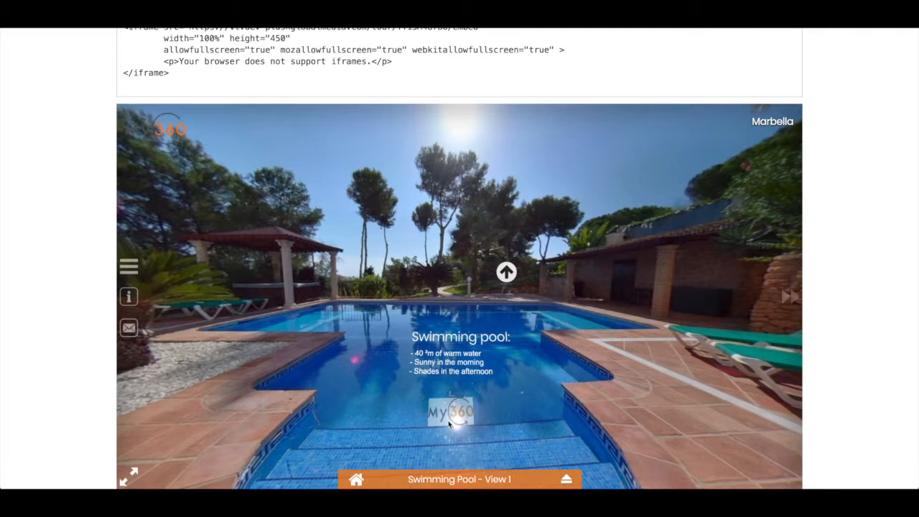
left_click(506, 273)
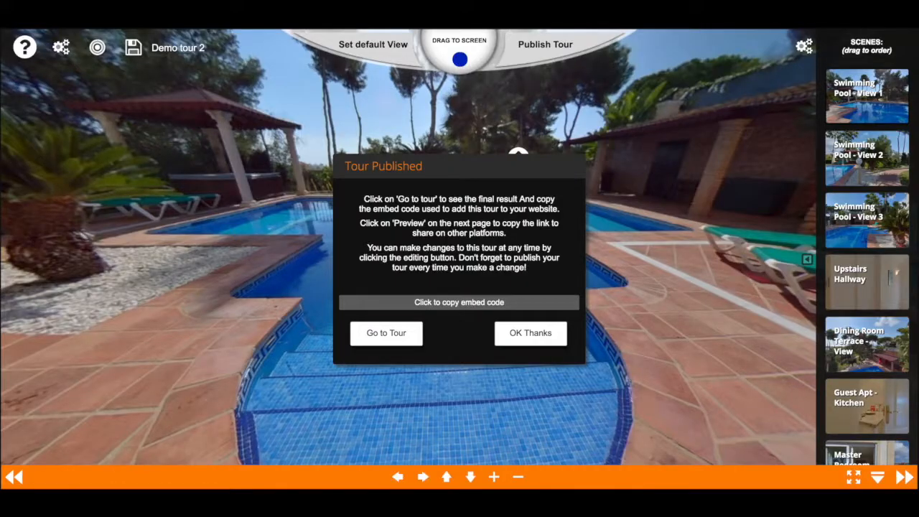
left_click(513, 332)
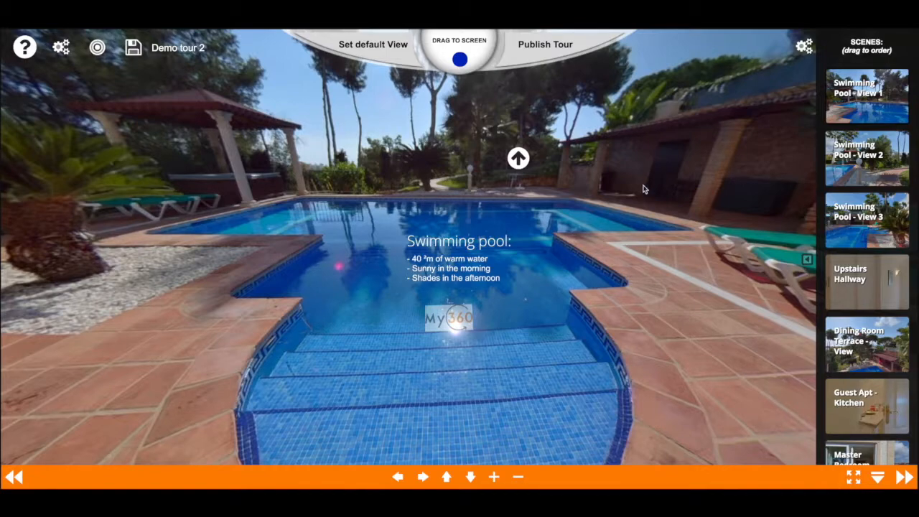
left_click_drag(585, 290, 600, 264)
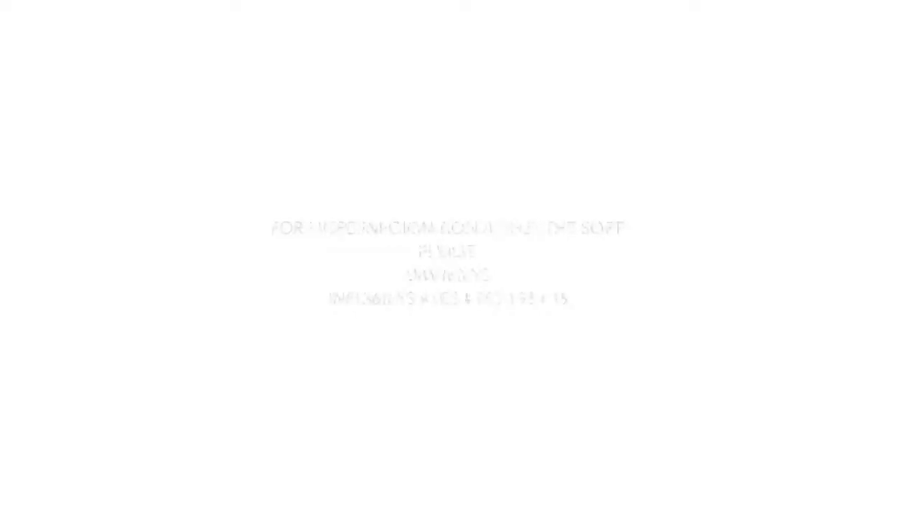